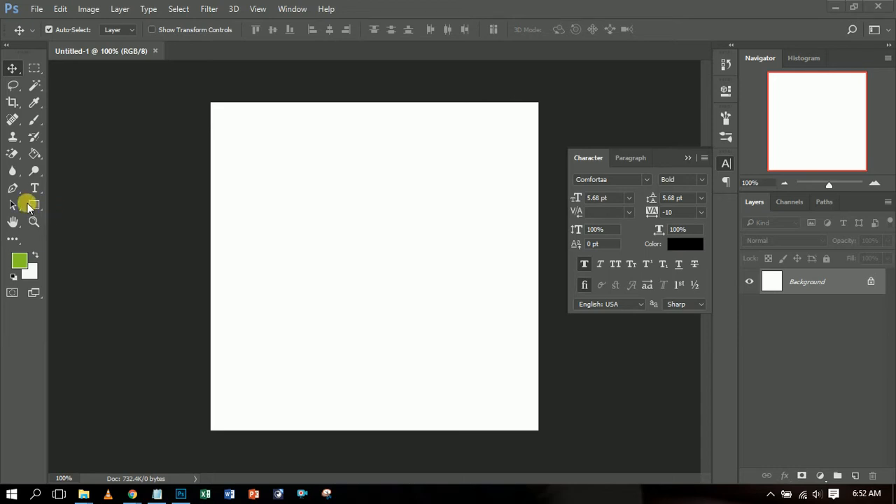
{"action": "left_click", "coordinate": [34, 208]}
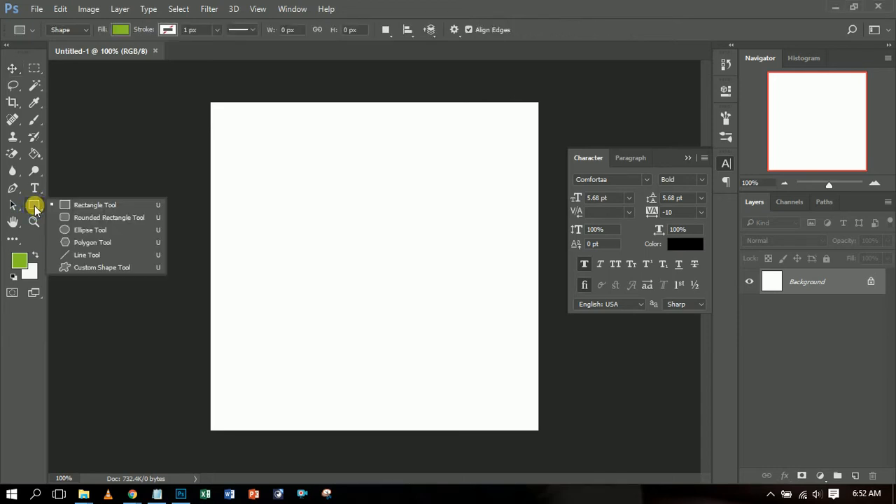
{"action": "left_click", "coordinate": [116, 218]}
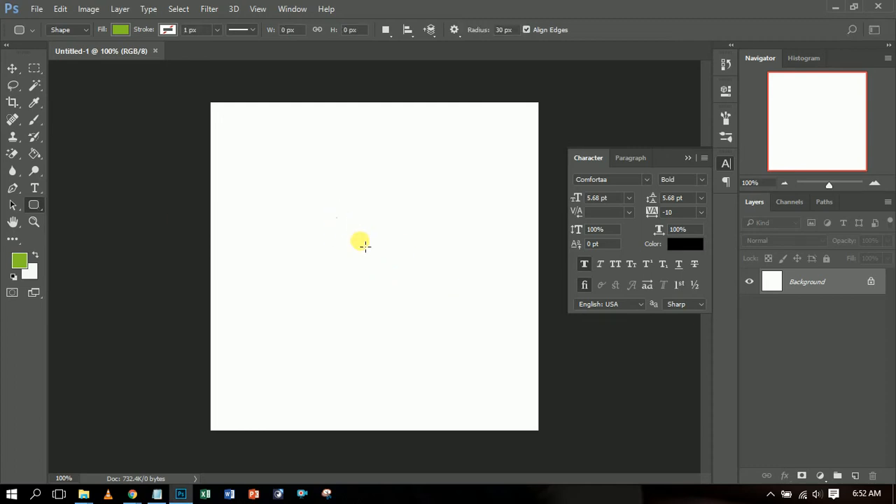
{"action": "left_click_drag", "start_coordinate": [336, 217], "coordinate": [429, 324]}
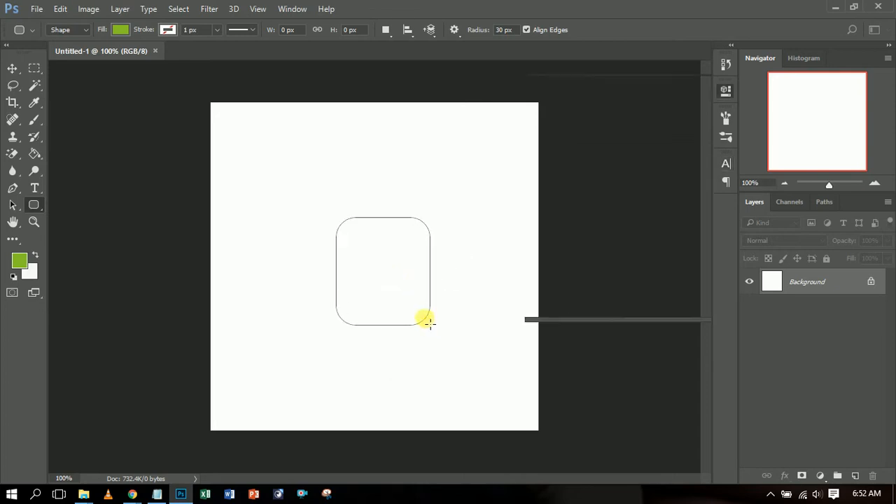
{"action": "key", "text": "ctrl+z"}
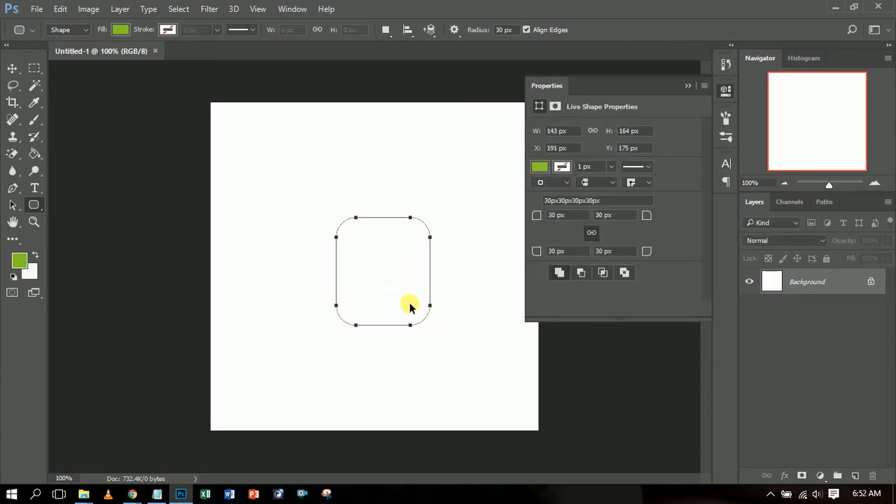
- Draw a green circle about 298 px in diameter near the middle of the canvas with the Ellipse tool
{"action": "left_click", "coordinate": [36, 204]}
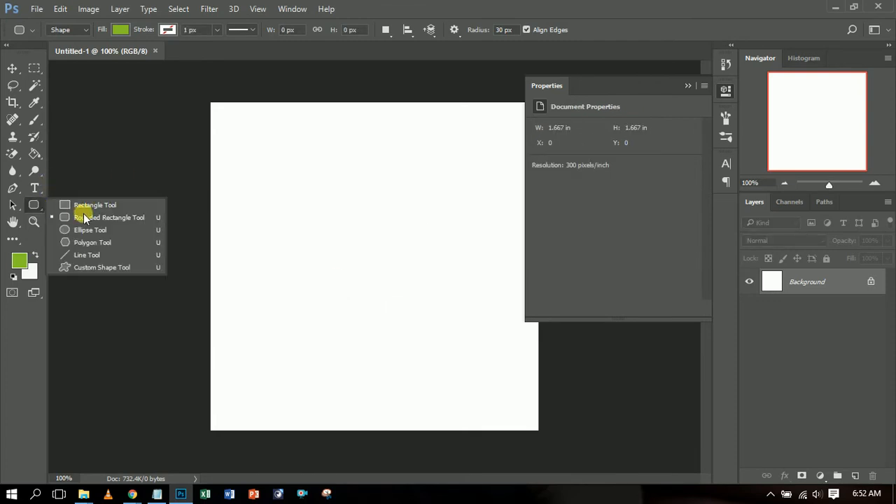
{"action": "left_click", "coordinate": [91, 231]}
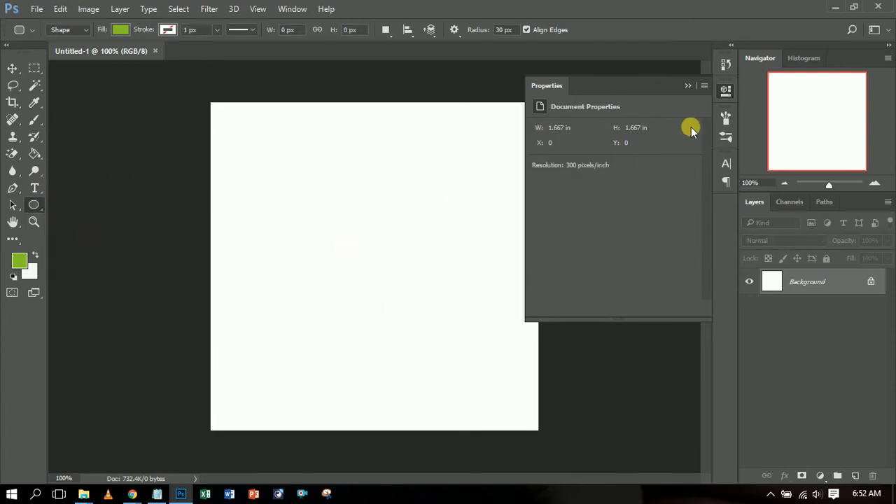
{"action": "left_click", "coordinate": [329, 190]}
{"action": "left_click_drag", "start_coordinate": [312, 195], "coordinate": [445, 305]}
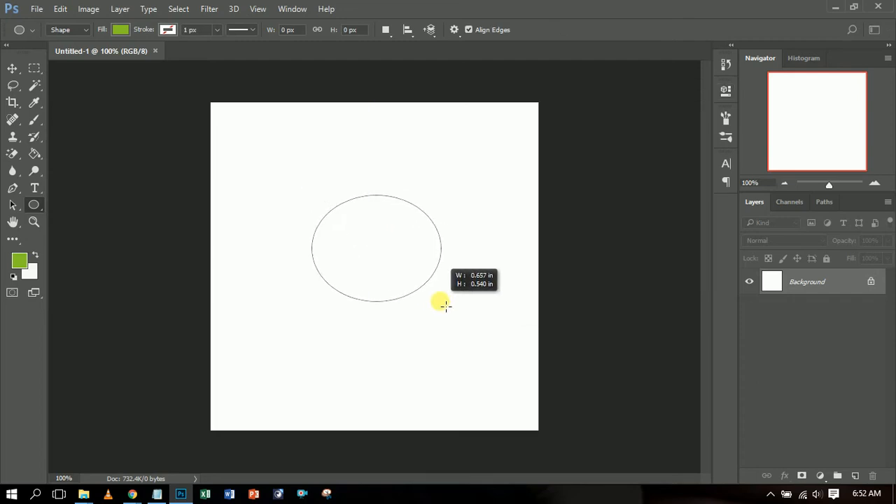
{"action": "mouse_move", "coordinate": [463, 338]}
{"action": "left_mouse_down"}
{"action": "mouse_move", "coordinate": [455, 322]}
{"action": "mouse_move", "coordinate": [464, 368]}
{"action": "mouse_move", "coordinate": [456, 352]}
{"action": "mouse_move", "coordinate": [482, 382]}
{"action": "mouse_move", "coordinate": [436, 356]}
{"action": "mouse_move", "coordinate": [468, 362]}
{"action": "mouse_move", "coordinate": [450, 362]}
{"action": "mouse_move", "coordinate": [466, 362]}
{"action": "mouse_move", "coordinate": [483, 383]}
{"action": "mouse_move", "coordinate": [468, 380]}
{"action": "mouse_move", "coordinate": [466, 350]}
{"action": "mouse_move", "coordinate": [491, 377]}
{"action": "mouse_move", "coordinate": [512, 383]}
{"action": "mouse_move", "coordinate": [511, 368]}
{"action": "left_mouse_up"}
{"action": "key", "text": "shift"}
{"action": "key", "text": "space"}
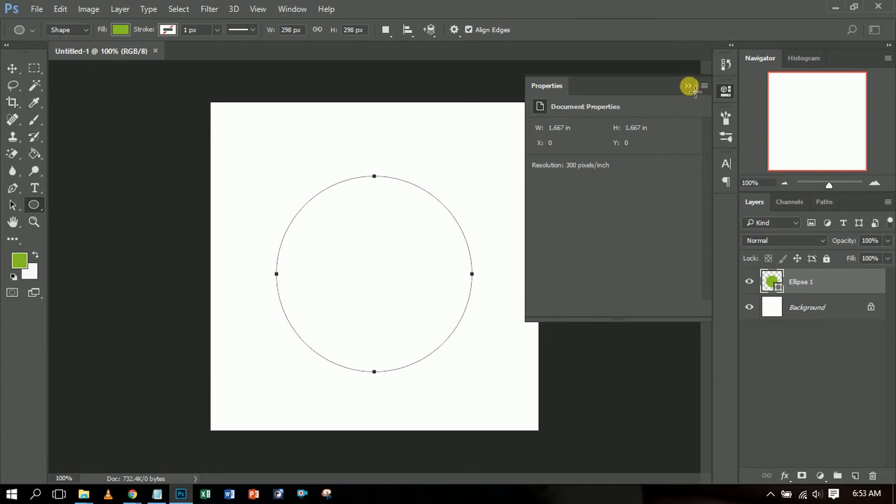
{"action": "left_click", "coordinate": [689, 86]}
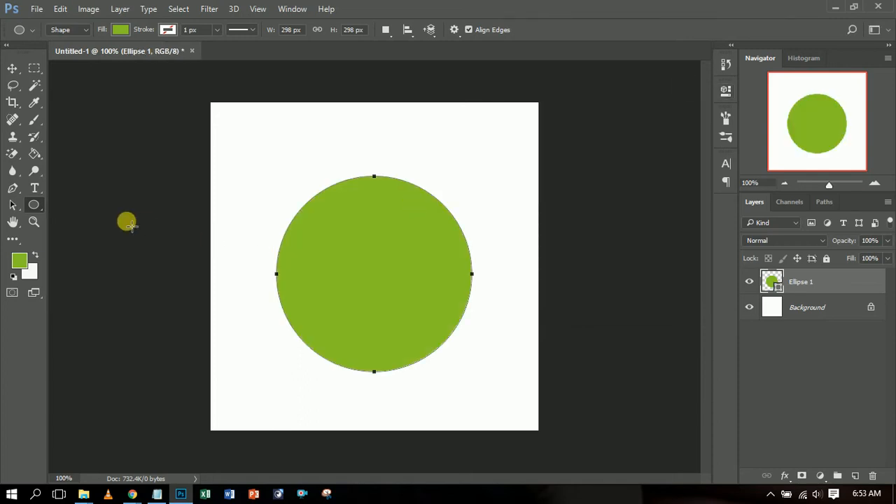
{"action": "left_click", "coordinate": [13, 68]}
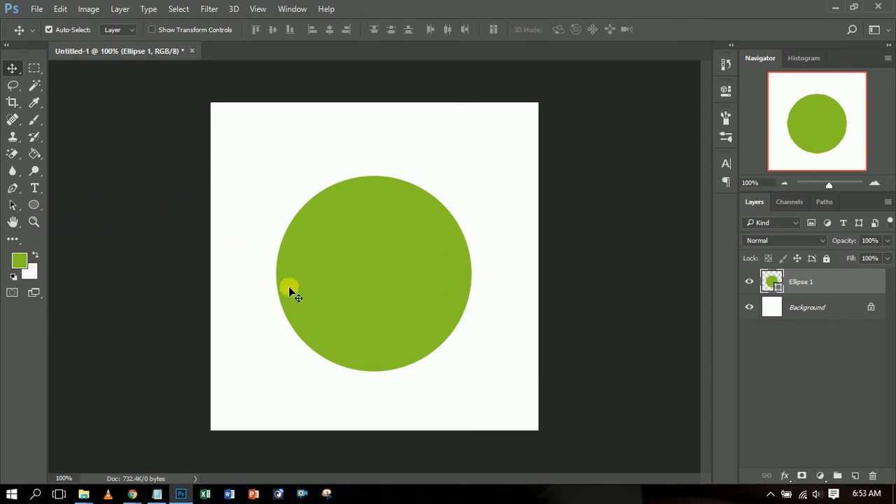
{"action": "left_click", "coordinate": [14, 189]}
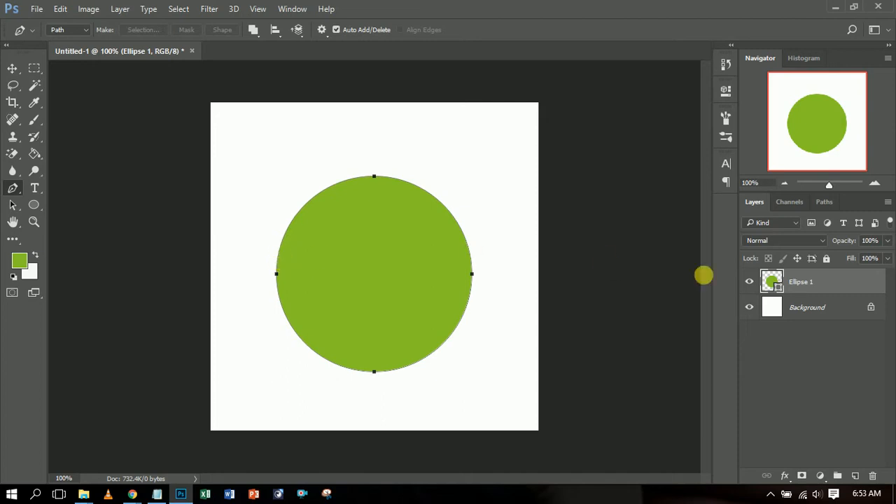
{"action": "left_click", "coordinate": [278, 259]}
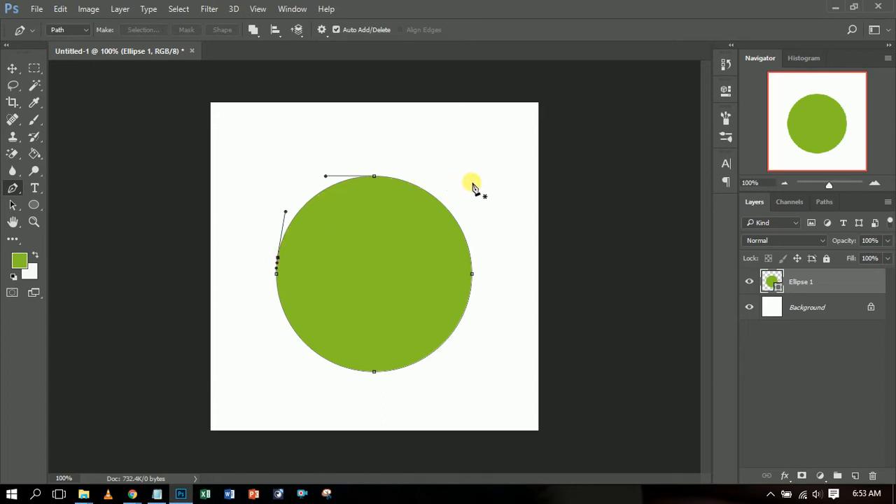
{"action": "key", "text": "ctrl+z"}
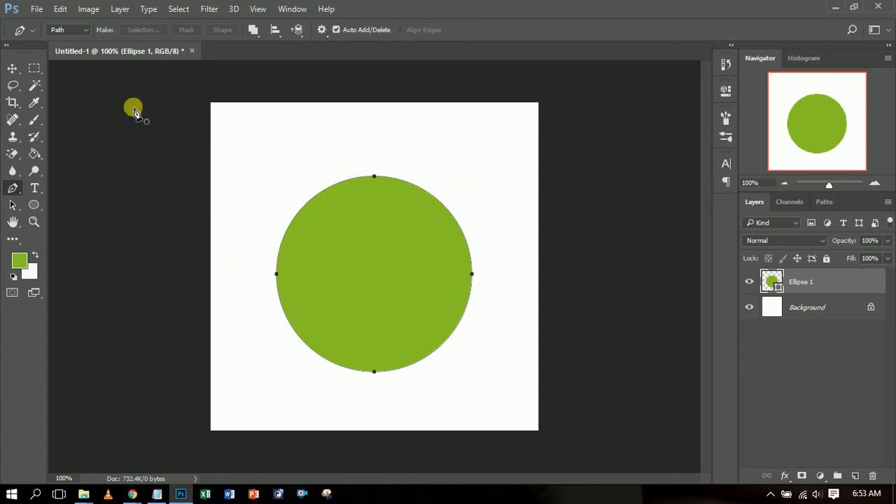
- Add a new empty layer above the circle's layer
{"action": "left_click", "coordinate": [12, 69]}
{"action": "left_click", "coordinate": [824, 311]}
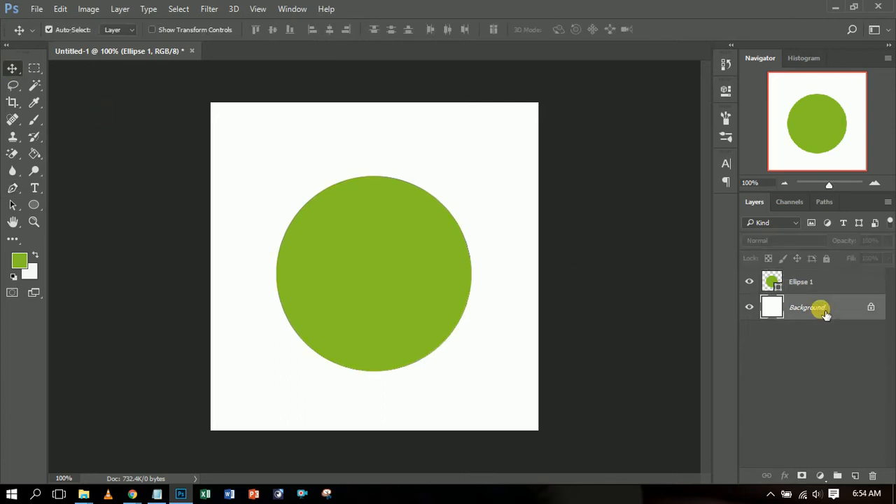
{"action": "left_click", "coordinate": [819, 282]}
{"action": "left_click", "coordinate": [859, 475]}
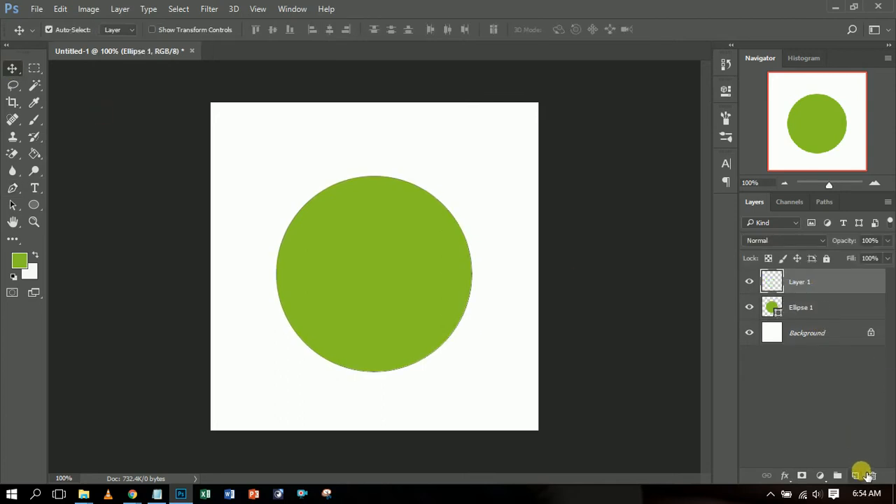
- Trace the circle's upper arc with a three-point Pen path from its left edge over the top to its right edge
{"action": "left_click", "coordinate": [12, 189]}
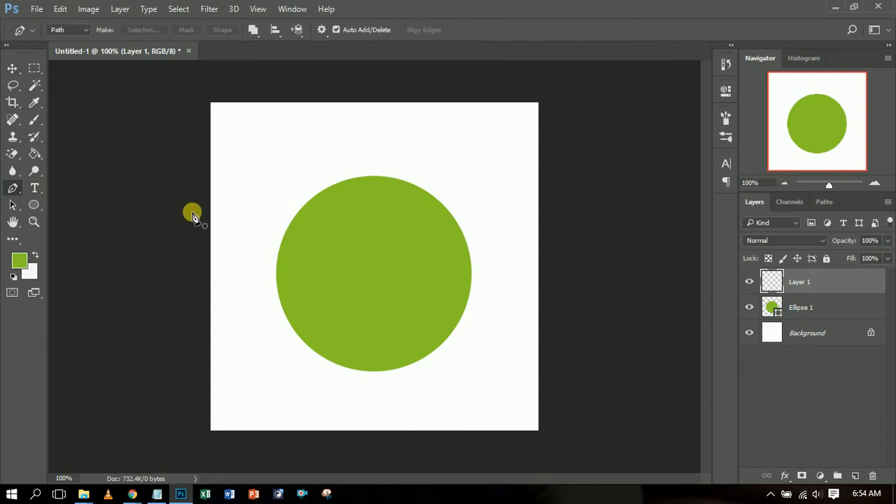
{"action": "left_click", "coordinate": [280, 248]}
{"action": "left_click_drag", "start_coordinate": [372, 177], "coordinate": [446, 174]}
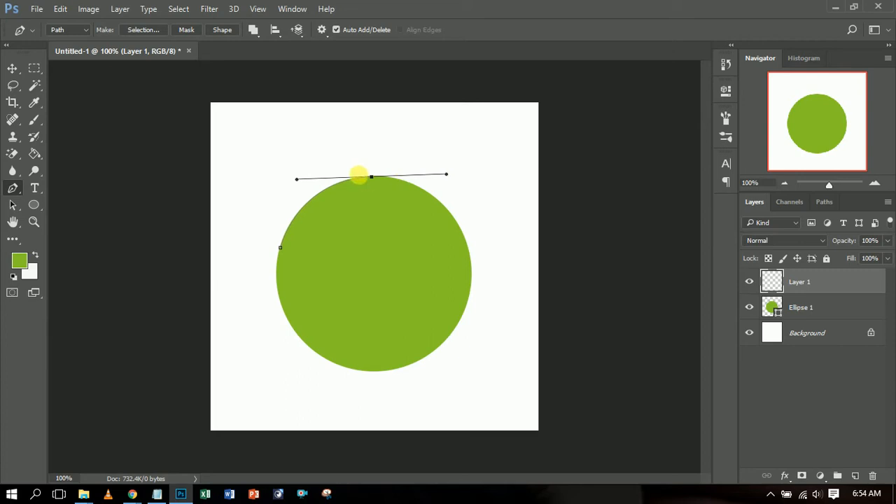
{"action": "left_click", "coordinate": [372, 178]}
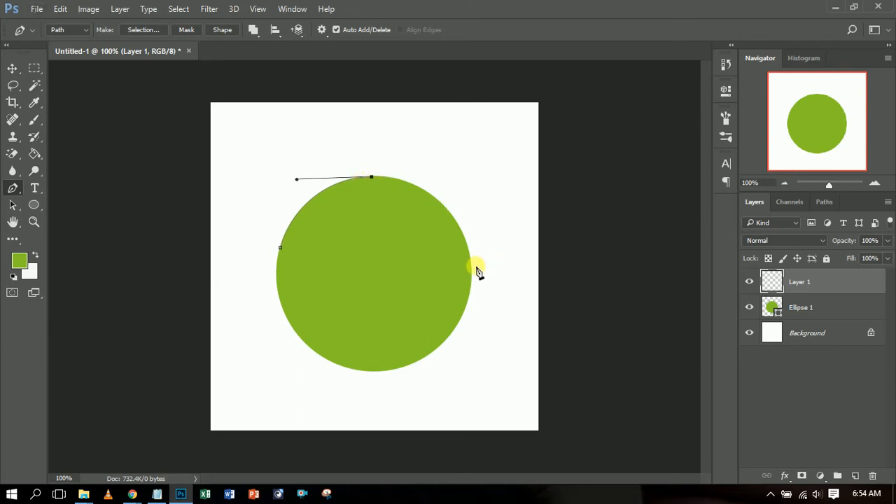
{"action": "left_click_drag", "start_coordinate": [470, 258], "coordinate": [493, 348]}
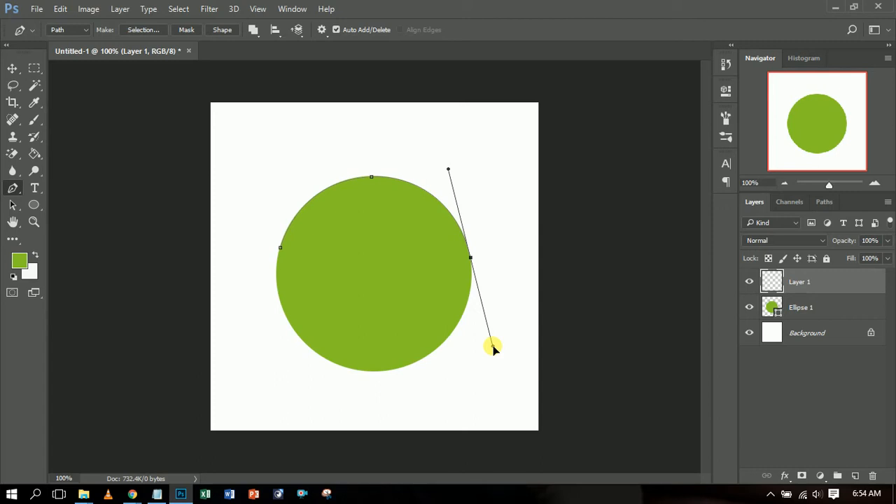
{"action": "left_click", "coordinate": [472, 259]}
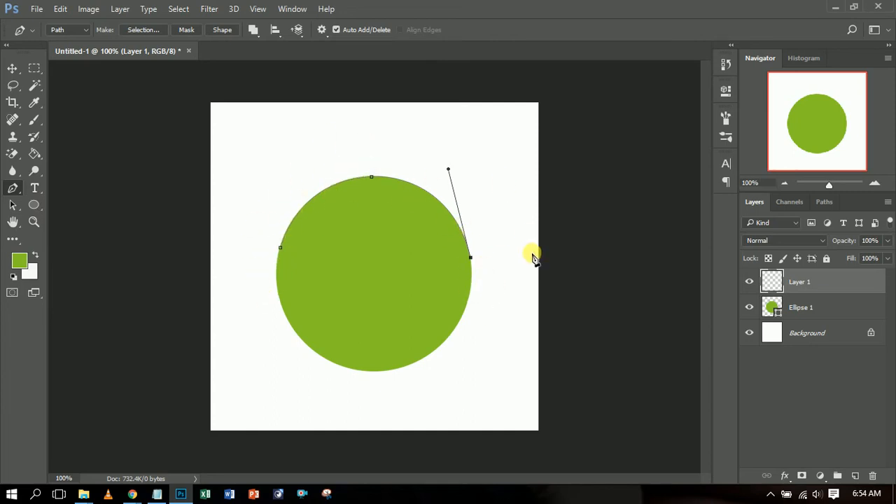
- Enter the horizontal text XTRIM DESIGN along the arc path, starting on its upper-left part, and commit it
{"action": "left_click", "coordinate": [39, 188]}
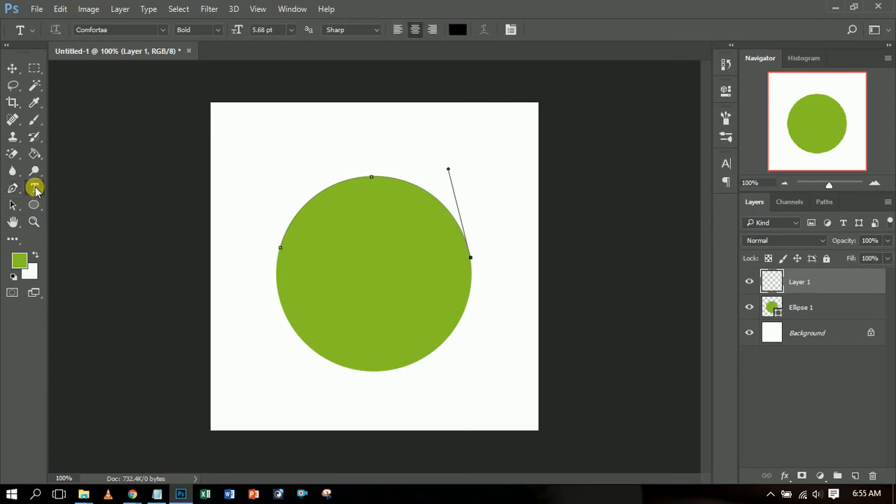
{"action": "right_click", "coordinate": [36, 191]}
{"action": "left_click", "coordinate": [93, 184]}
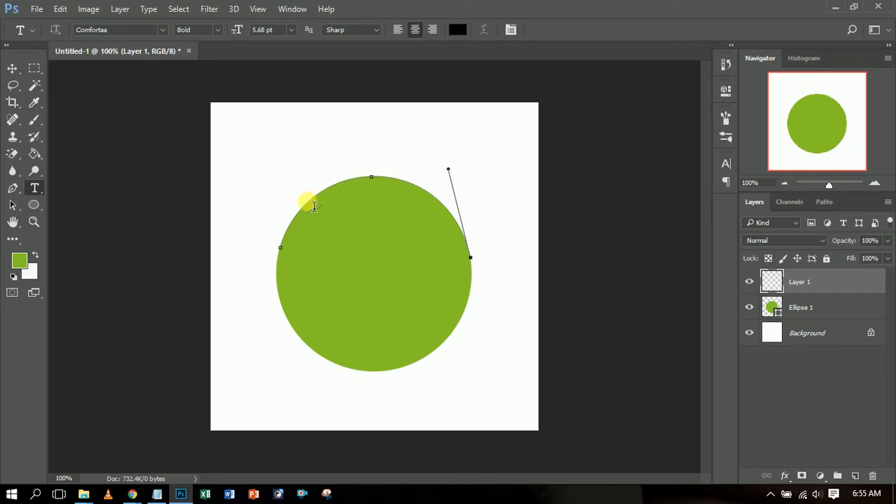
{"action": "left_click", "coordinate": [313, 209]}
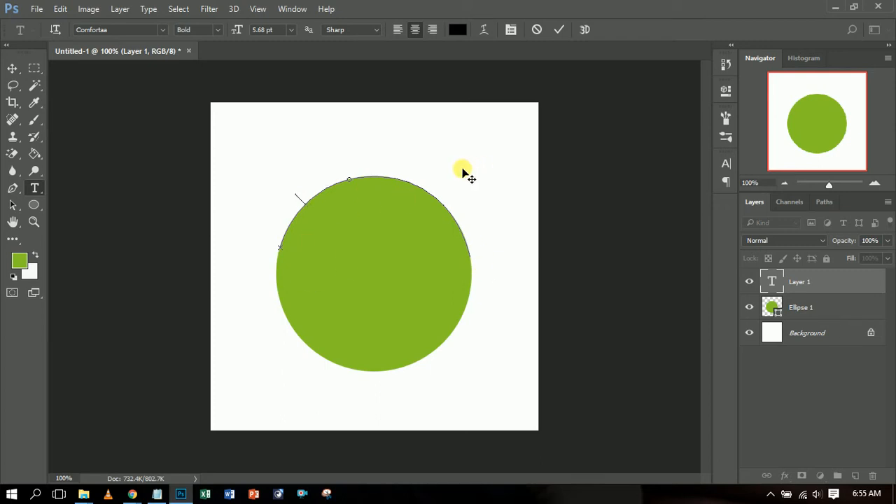
{"action": "type", "text": "Xt"}
{"action": "key", "text": "BackSpace"}
{"action": "type", "text": "TRIM"}
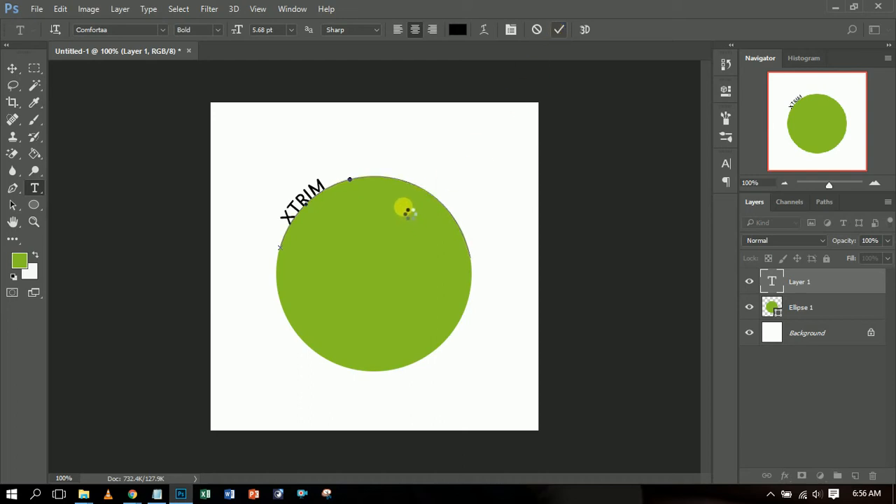
{"action": "left_click", "coordinate": [557, 35]}
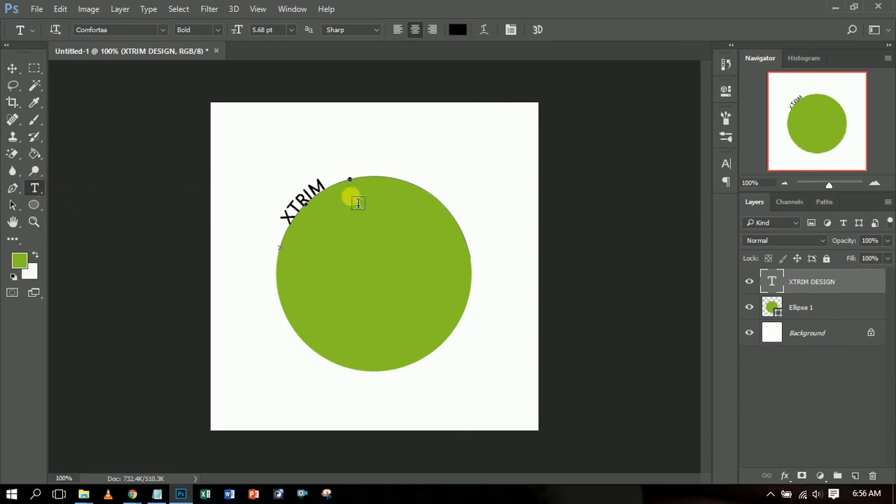
- Slide the path text to the circle's top with Path Selection and extend its start boundary down the left side to fit XTRIM DESIGN
{"action": "left_click", "coordinate": [725, 165]}
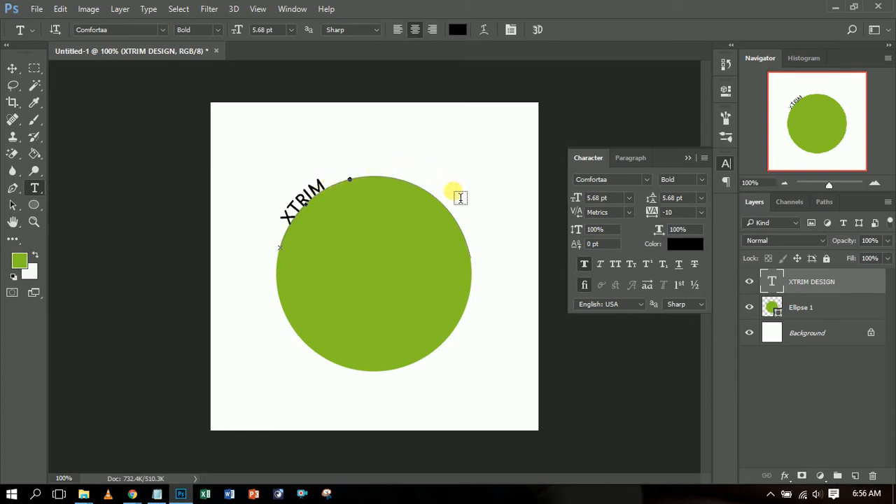
{"action": "left_click", "coordinate": [12, 205]}
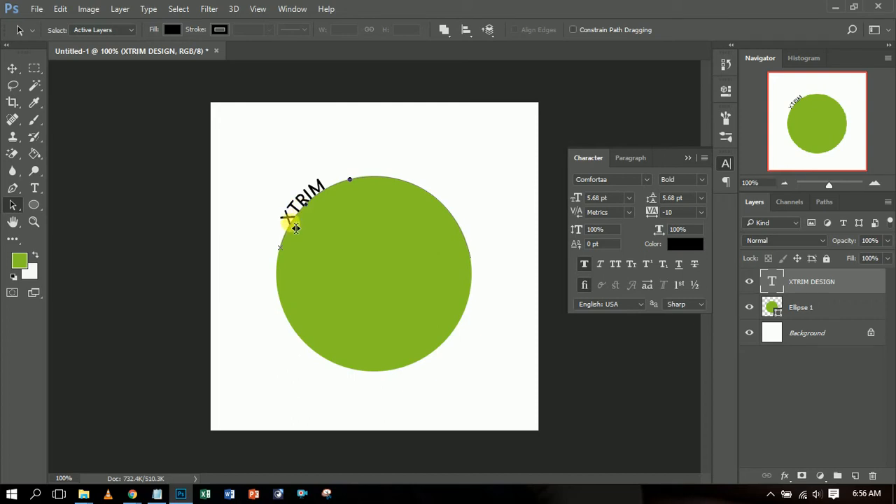
{"action": "mouse_move", "coordinate": [308, 211]}
{"action": "left_mouse_down"}
{"action": "mouse_move", "coordinate": [307, 203]}
{"action": "mouse_move", "coordinate": [292, 213]}
{"action": "mouse_move", "coordinate": [298, 227]}
{"action": "mouse_move", "coordinate": [316, 193]}
{"action": "mouse_move", "coordinate": [331, 195]}
{"action": "mouse_move", "coordinate": [315, 200]}
{"action": "mouse_move", "coordinate": [308, 225]}
{"action": "mouse_move", "coordinate": [301, 210]}
{"action": "mouse_move", "coordinate": [335, 193]}
{"action": "mouse_move", "coordinate": [396, 196]}
{"action": "mouse_move", "coordinate": [385, 192]}
{"action": "mouse_move", "coordinate": [387, 153]}
{"action": "mouse_move", "coordinate": [371, 155]}
{"action": "left_mouse_up"}
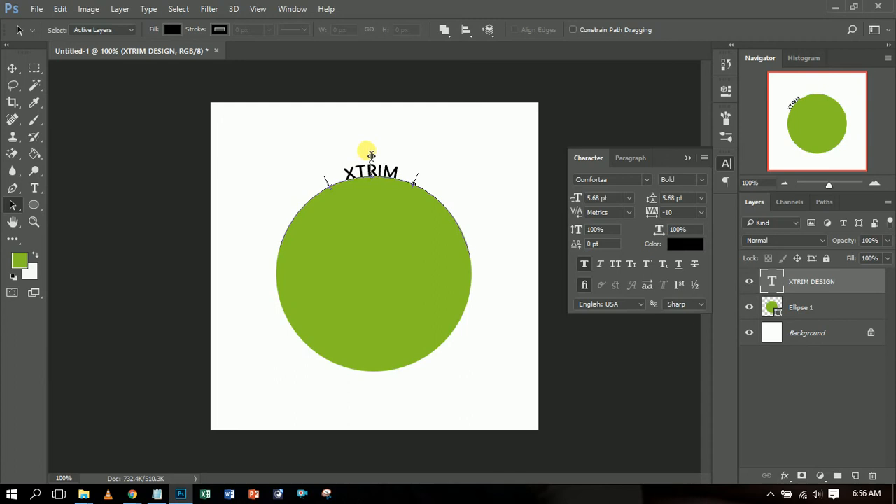
{"action": "left_click_drag", "start_coordinate": [369, 156], "coordinate": [369, 156]}
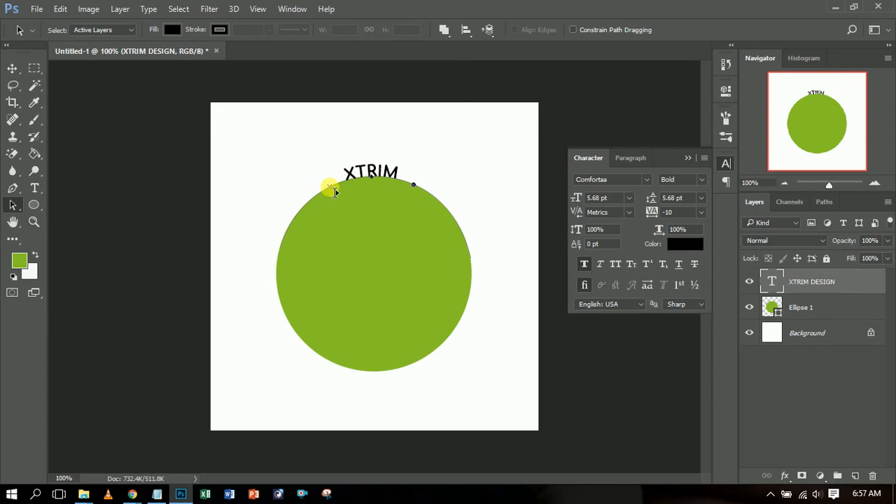
{"action": "left_click_drag", "start_coordinate": [335, 193], "coordinate": [292, 235]}
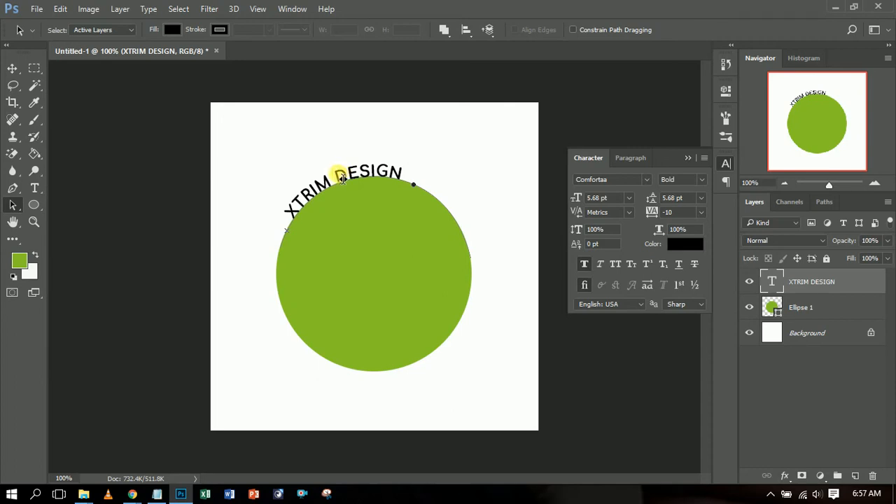
- Shift the XTRIM DESIGN text along the path until it is centred over the top of the circle
{"action": "mouse_move", "coordinate": [341, 178]}
{"action": "left_mouse_down"}
{"action": "mouse_move", "coordinate": [396, 172]}
{"action": "mouse_move", "coordinate": [378, 175]}
{"action": "left_mouse_up"}
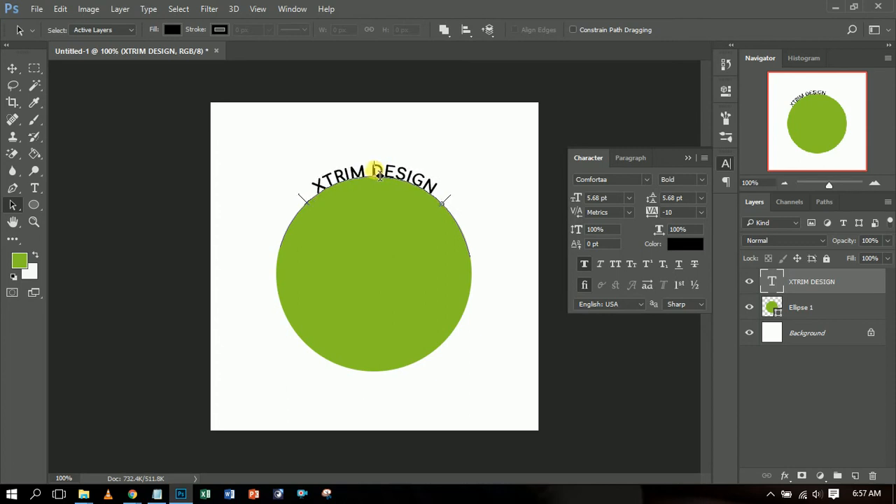
{"action": "left_click_drag", "start_coordinate": [378, 175], "coordinate": [375, 175]}
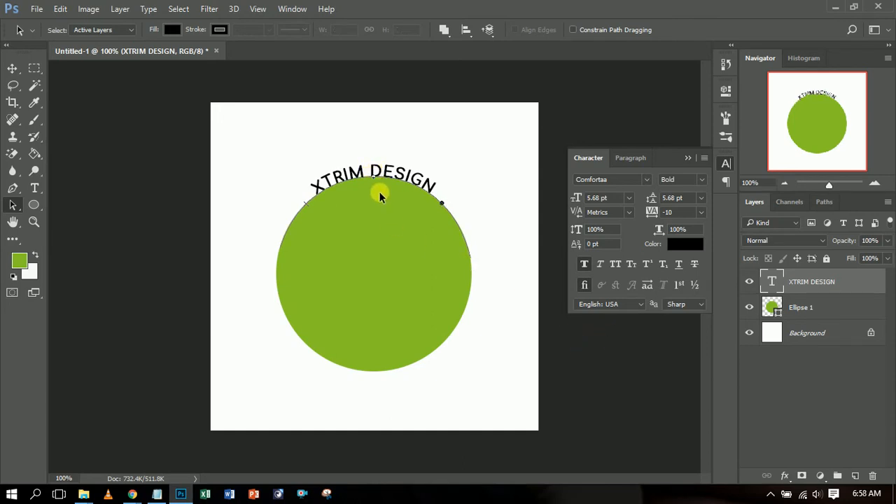
{"action": "left_click", "coordinate": [375, 174]}
{"action": "left_click_drag", "start_coordinate": [375, 174], "coordinate": [377, 172]}
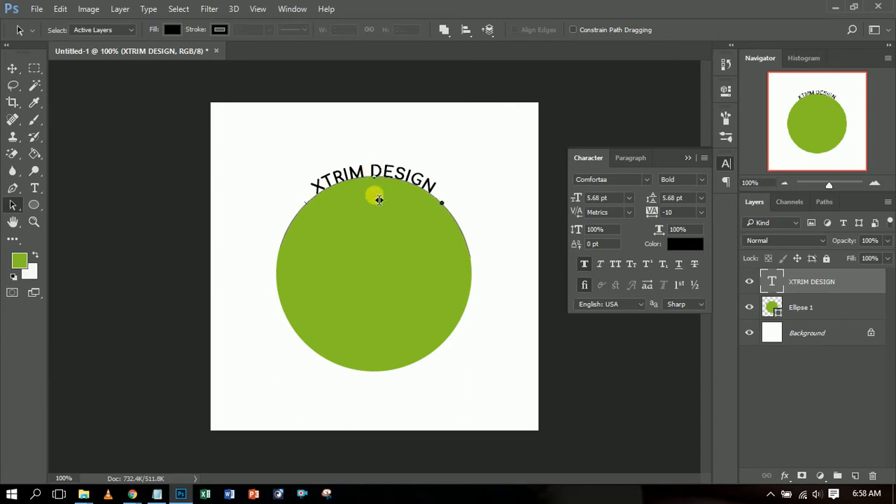
{"action": "left_click", "coordinate": [377, 174]}
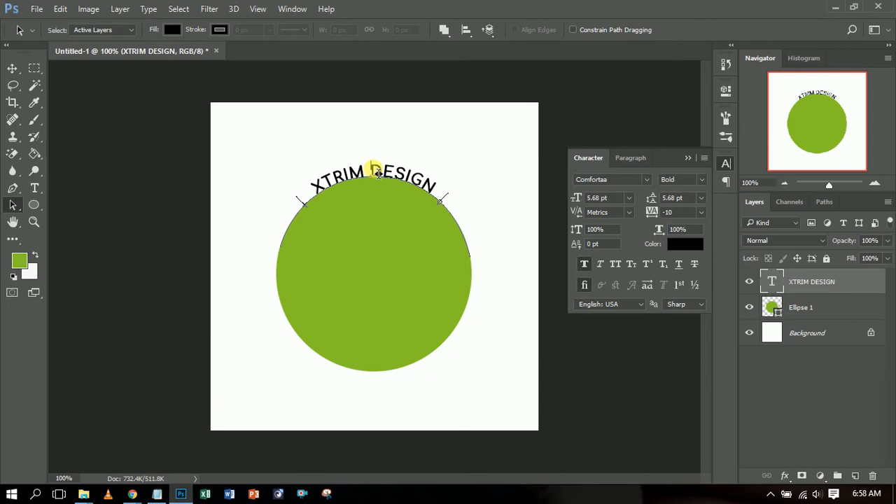
{"action": "left_click_drag", "start_coordinate": [377, 173], "coordinate": [376, 221]}
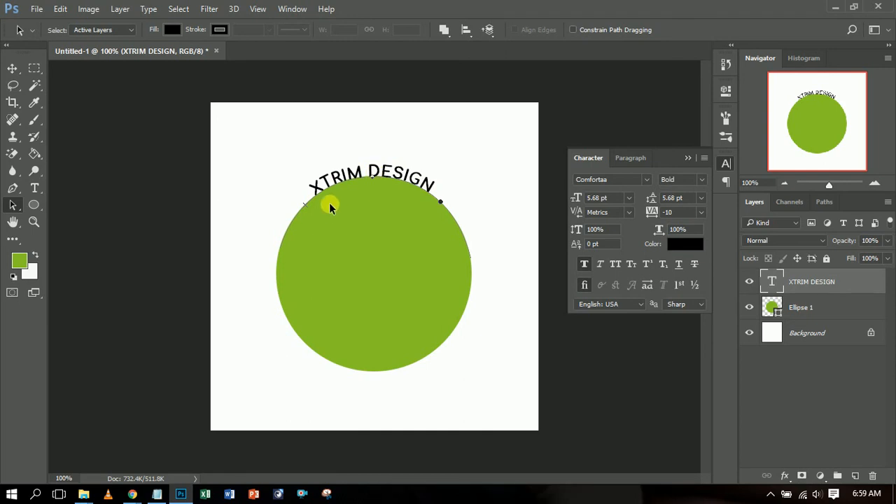
- Try baseline shifts of 5 pt and 1 pt on the XTRIM DESIGN path text
{"action": "left_click", "coordinate": [582, 248]}
{"action": "left_click_drag", "start_coordinate": [585, 250], "coordinate": [587, 250]}
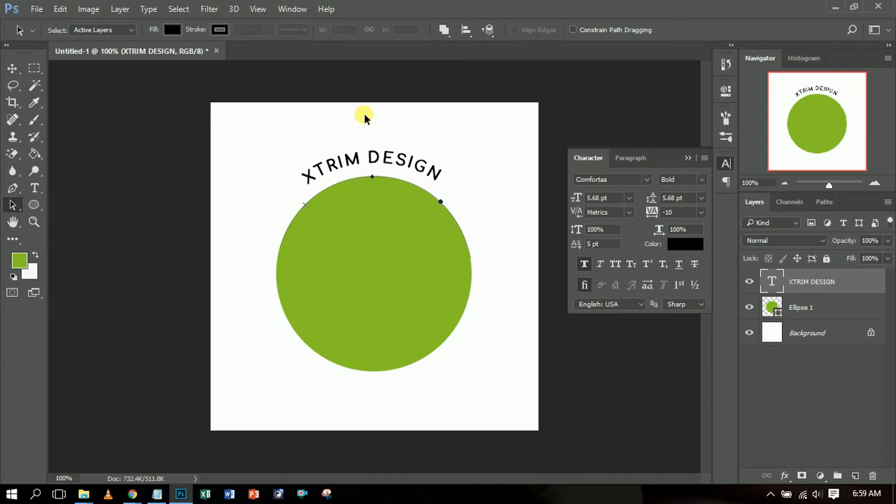
{"action": "left_click", "coordinate": [585, 249]}
{"action": "type", "text": "0"}
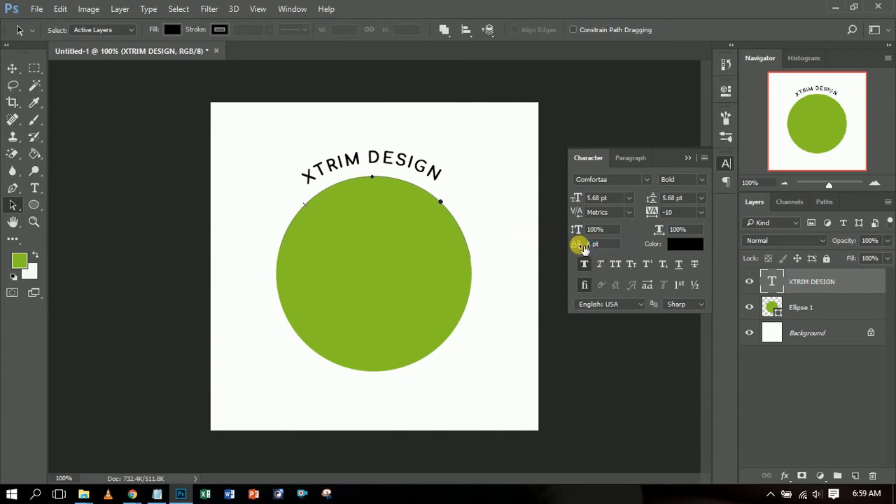
{"action": "key", "text": "Return"}
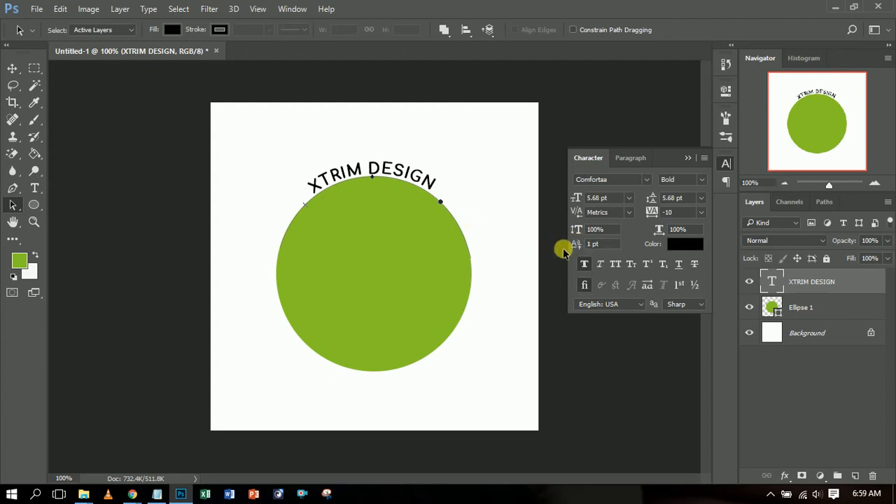
- Set the XTRIM DESIGN text's baseline shift to -7 pt and its tracking to 130
{"action": "left_click_drag", "start_coordinate": [580, 245], "coordinate": [575, 246]}
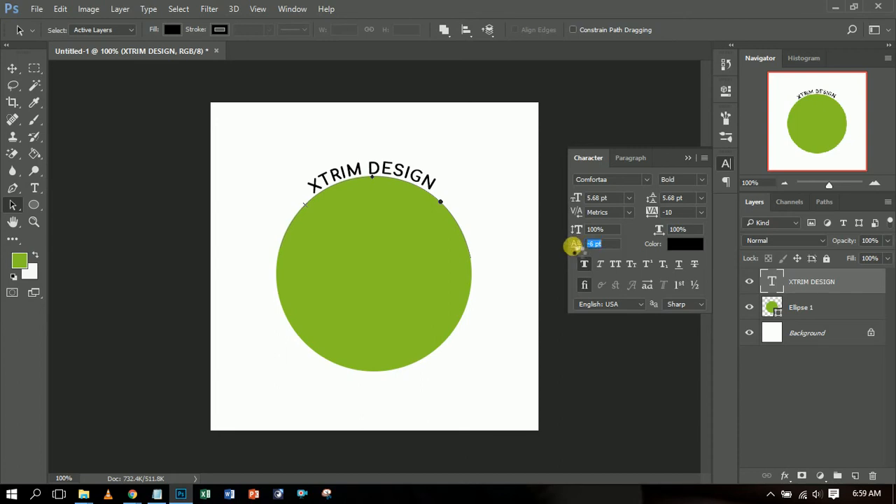
{"action": "left_click_drag", "start_coordinate": [579, 248], "coordinate": [578, 248]}
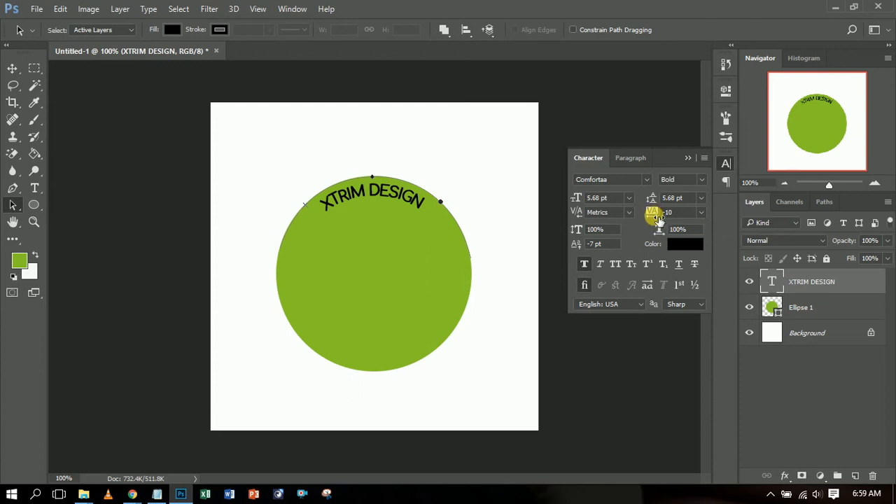
{"action": "left_click_drag", "start_coordinate": [658, 219], "coordinate": [659, 219]}
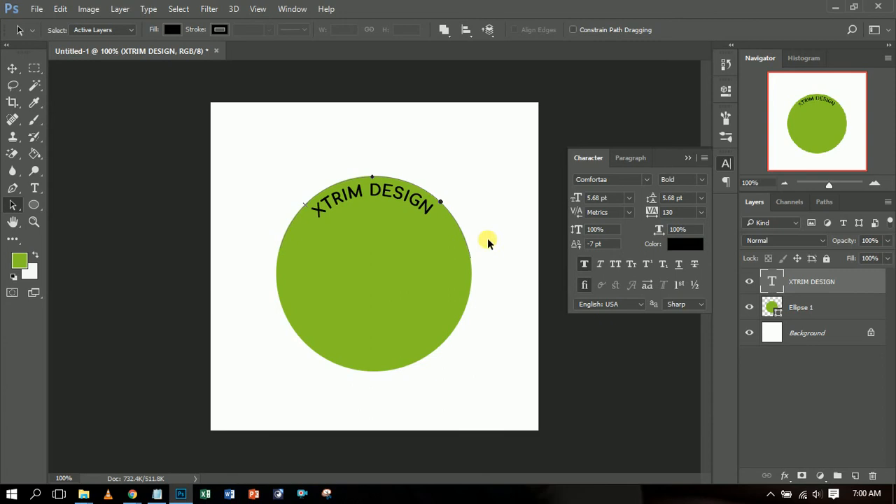
- Select the green circle's layer, Ellipse 1, and duplicate it beneath the text layer
{"action": "left_click", "coordinate": [12, 72]}
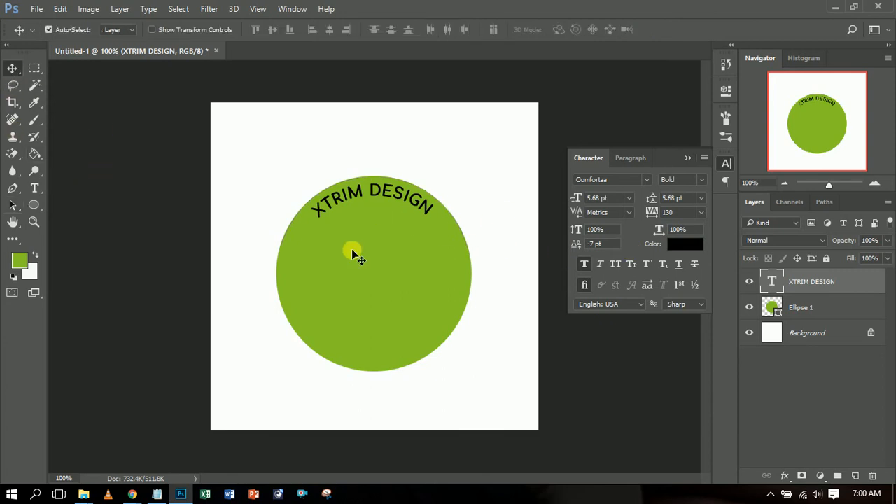
{"action": "left_click", "coordinate": [425, 289]}
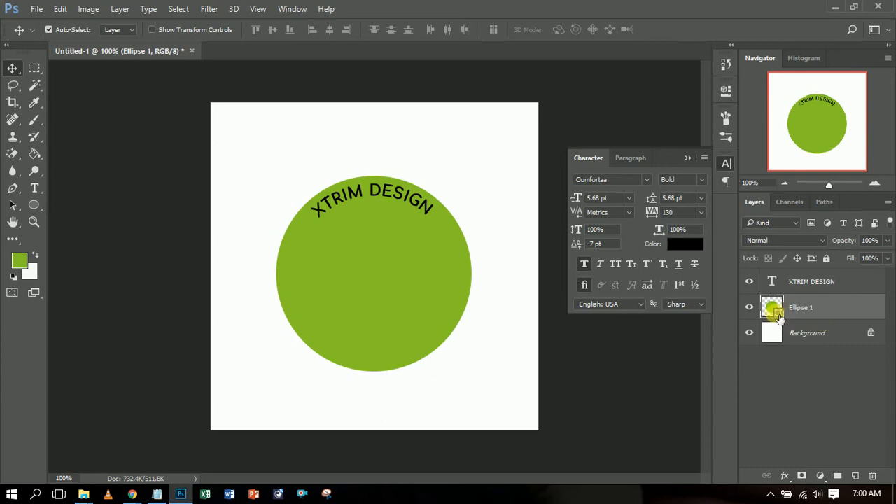
{"action": "right_click", "coordinate": [779, 315]}
{"action": "left_click", "coordinate": [821, 309]}
{"action": "key", "text": "ctrl+j"}
{"action": "right_click", "coordinate": [777, 317]}
{"action": "left_click", "coordinate": [839, 319]}
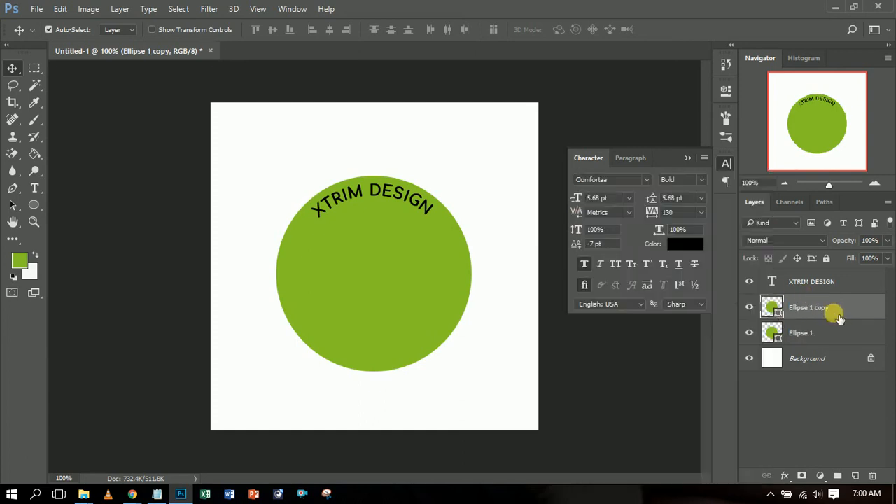
{"action": "right_click", "coordinate": [839, 319]}
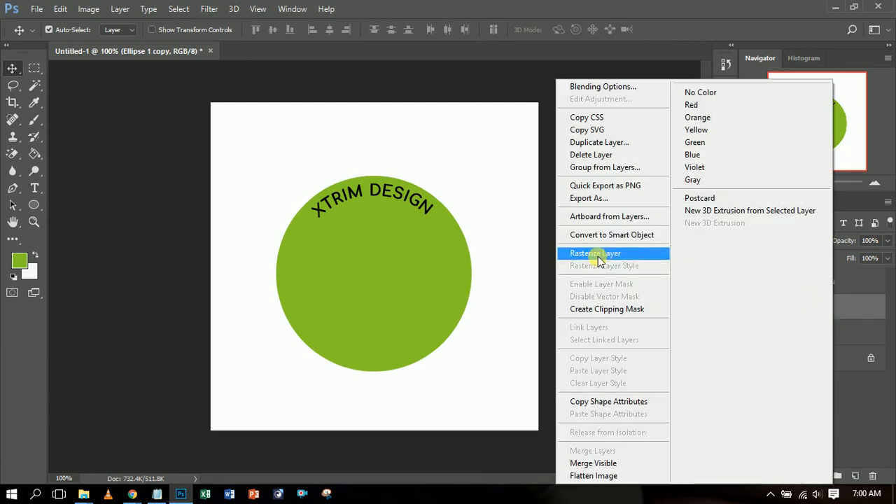
{"action": "left_click", "coordinate": [853, 319]}
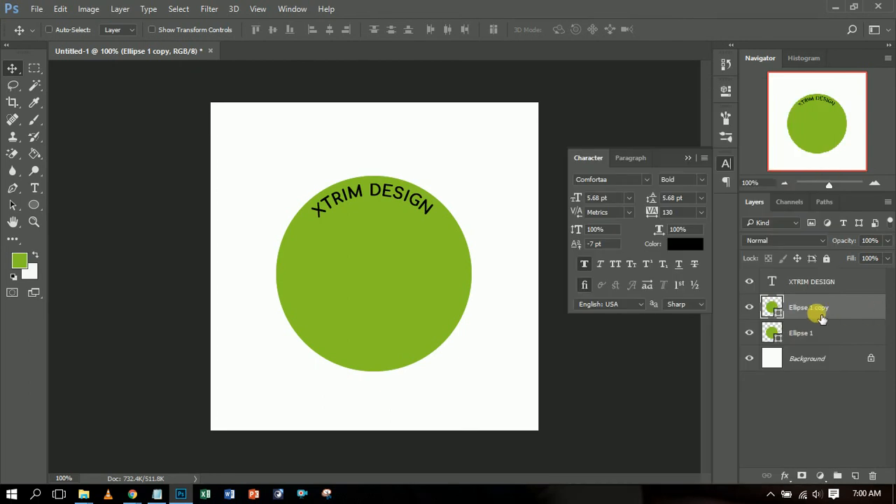
- Scale the circle copy down to 74.83% about its centre, and make a hidden duplicate of this smaller circle
{"action": "key", "text": "ctrl+t"}
{"action": "left_click_drag", "start_coordinate": [478, 183], "coordinate": [458, 213]}
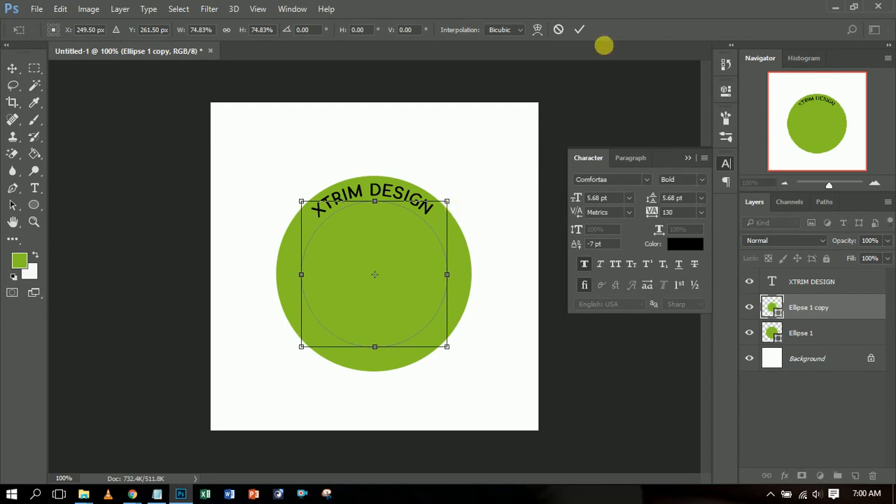
{"action": "left_click", "coordinate": [579, 30]}
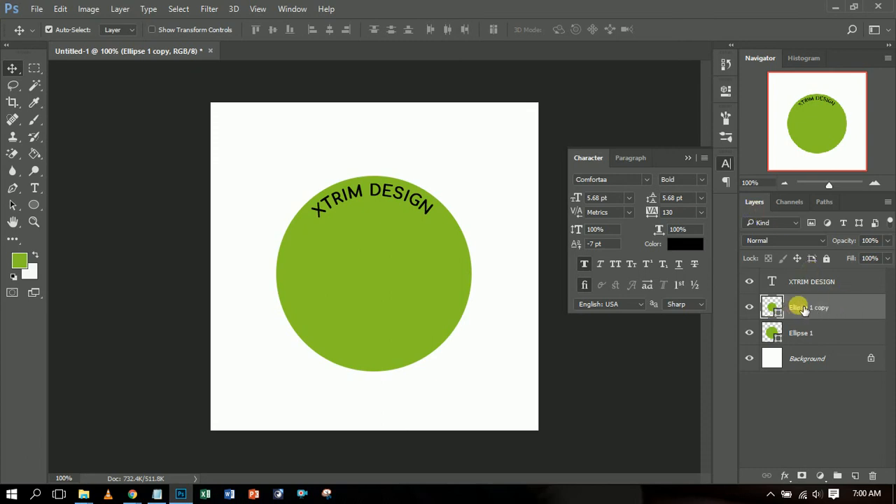
{"action": "key", "text": "ctrl+j"}
{"action": "left_click", "coordinate": [748, 308]}
- Rasterize Ellipse 1 and cut the smaller circle's area out of it to leave a ring, hiding the Ellipse 1 copy layer
{"action": "left_click", "coordinate": [777, 337], "text": "ctrl"}
{"action": "left_click", "coordinate": [820, 361]}
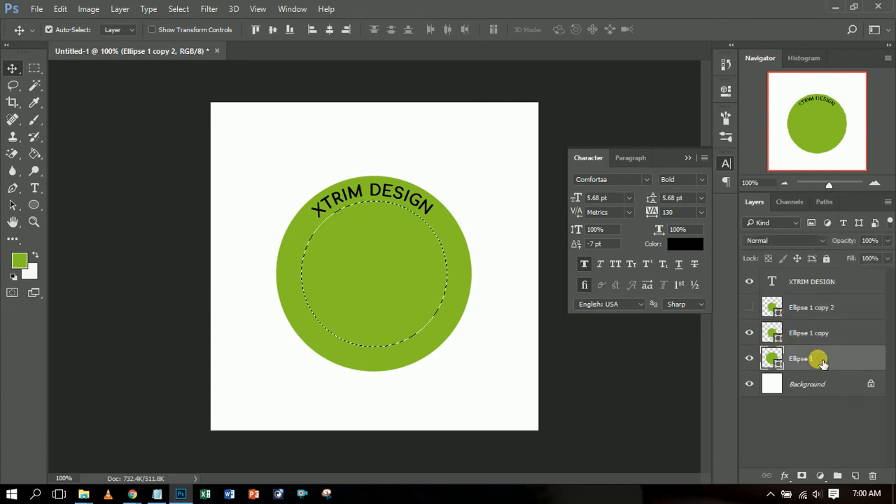
{"action": "right_click", "coordinate": [821, 361]}
{"action": "left_click", "coordinate": [605, 252]}
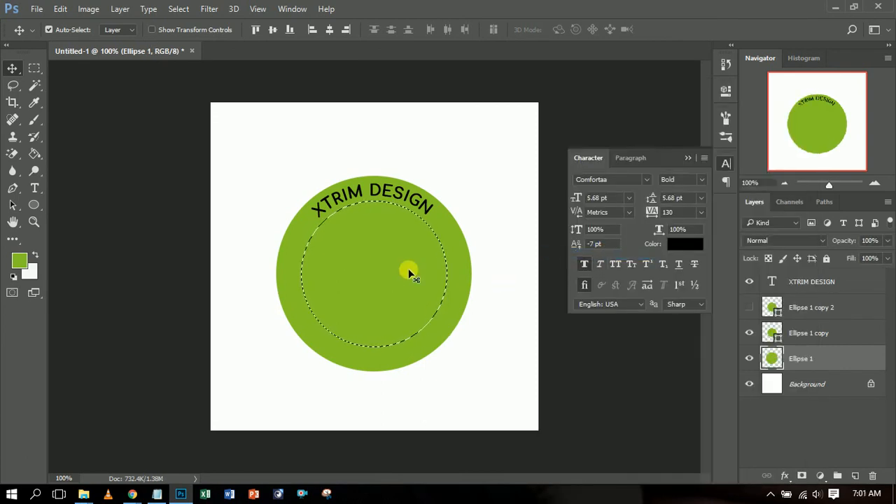
{"action": "left_click_drag", "start_coordinate": [409, 273], "coordinate": [686, 311]}
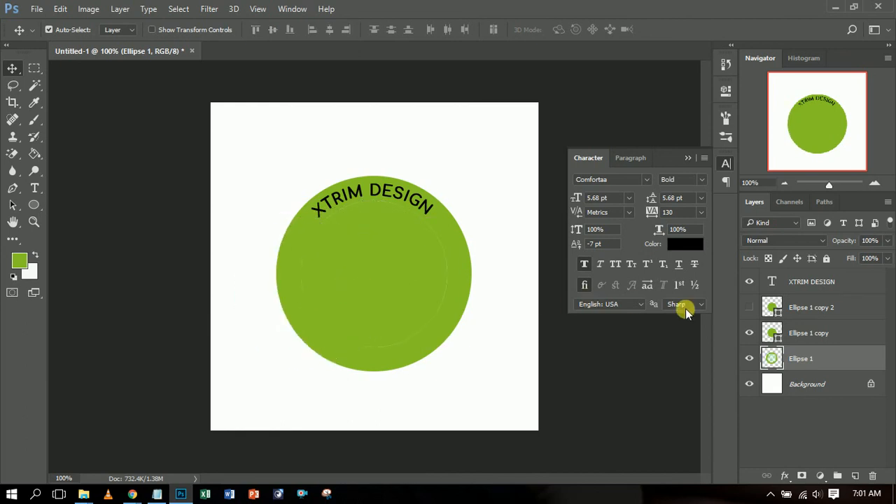
{"action": "left_click", "coordinate": [750, 333]}
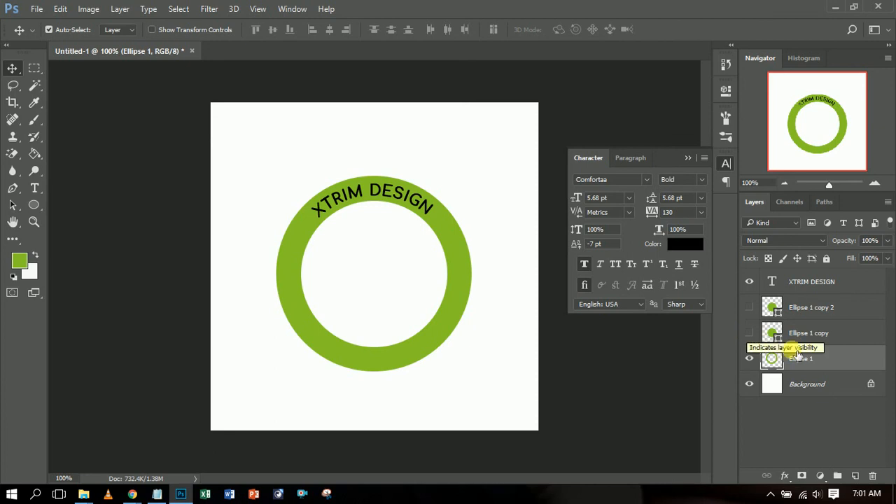
- Add a 6 px outside Stroke layer style to the Ellipse 1 ring and set its color to black (000000)
{"action": "double_click", "coordinate": [837, 362]}
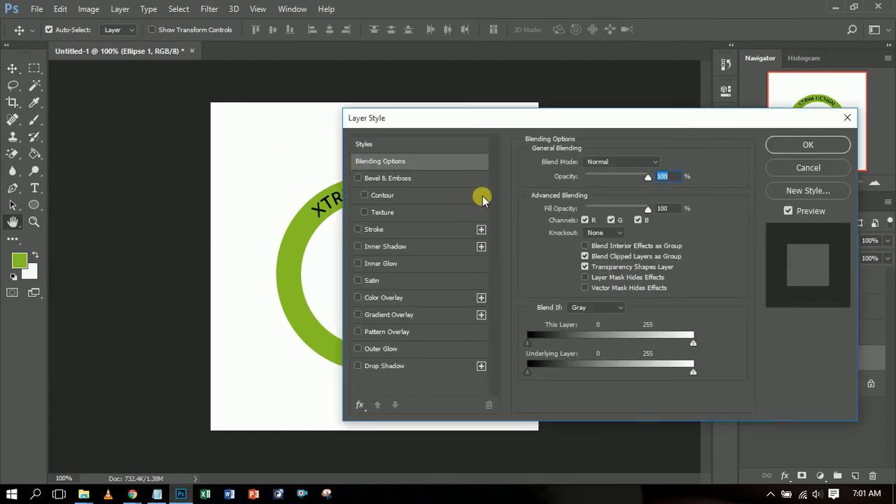
{"action": "left_click_drag", "start_coordinate": [454, 125], "coordinate": [533, 112]}
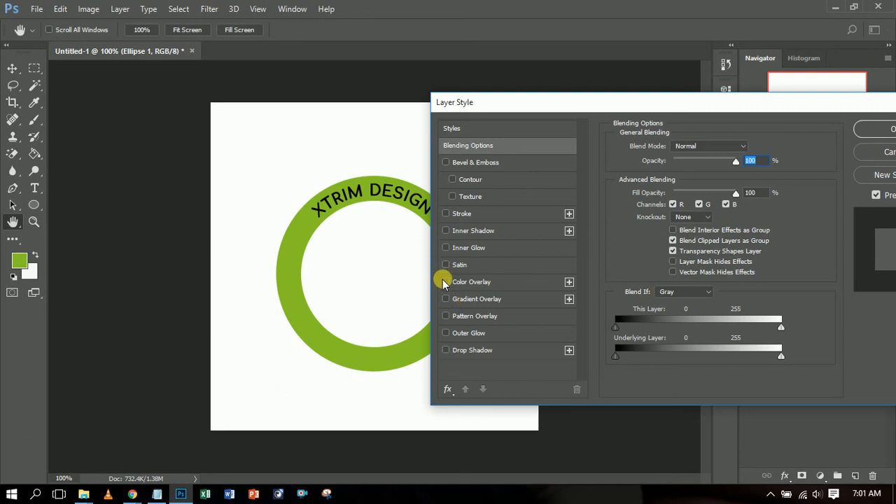
{"action": "left_click", "coordinate": [447, 213]}
{"action": "left_click_drag", "start_coordinate": [521, 111], "coordinate": [558, 107]}
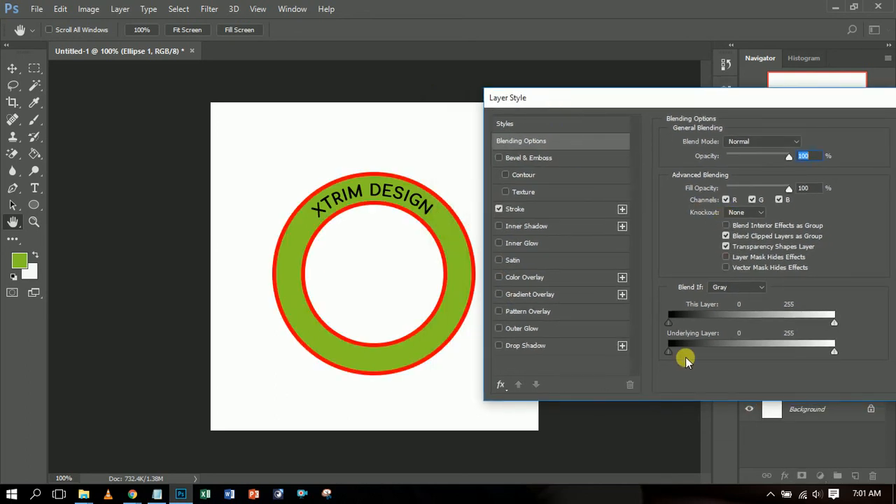
{"action": "left_click", "coordinate": [519, 209]}
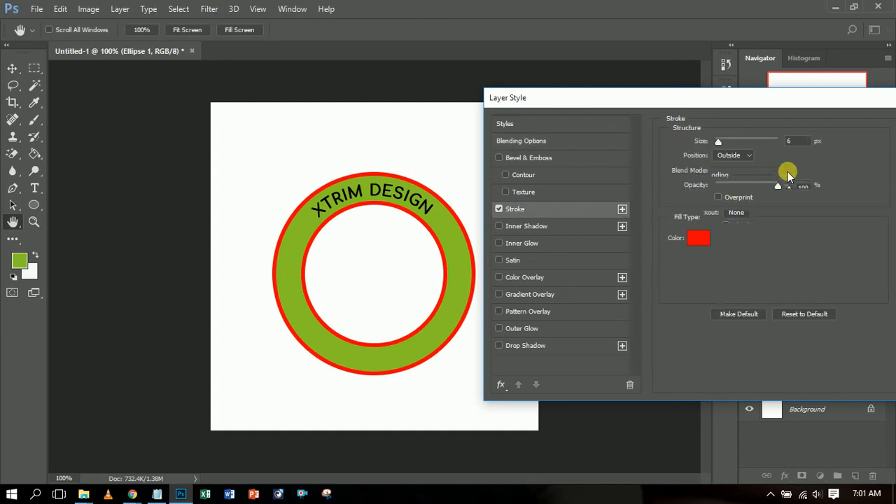
{"action": "left_click", "coordinate": [698, 238]}
{"action": "mouse_move", "coordinate": [513, 232]}
{"action": "left_mouse_down"}
{"action": "mouse_move", "coordinate": [358, 322]}
{"action": "mouse_move", "coordinate": [358, 312]}
{"action": "left_mouse_up"}
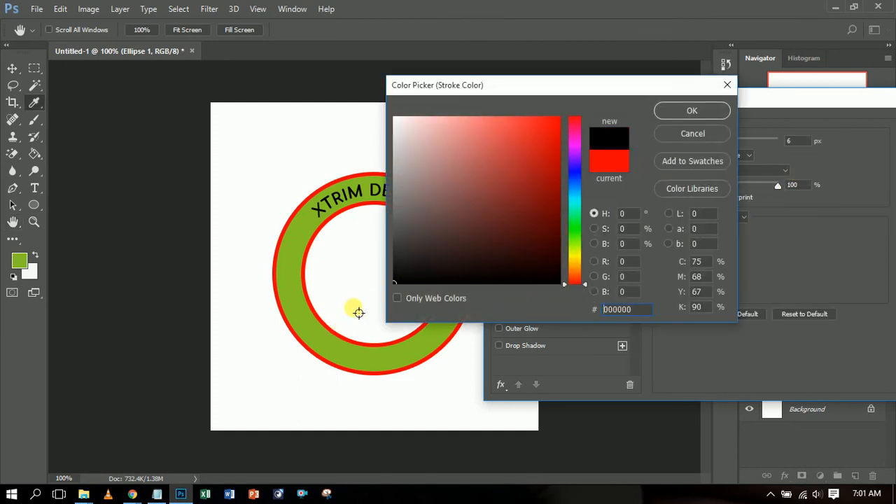
{"action": "left_click", "coordinate": [661, 112]}
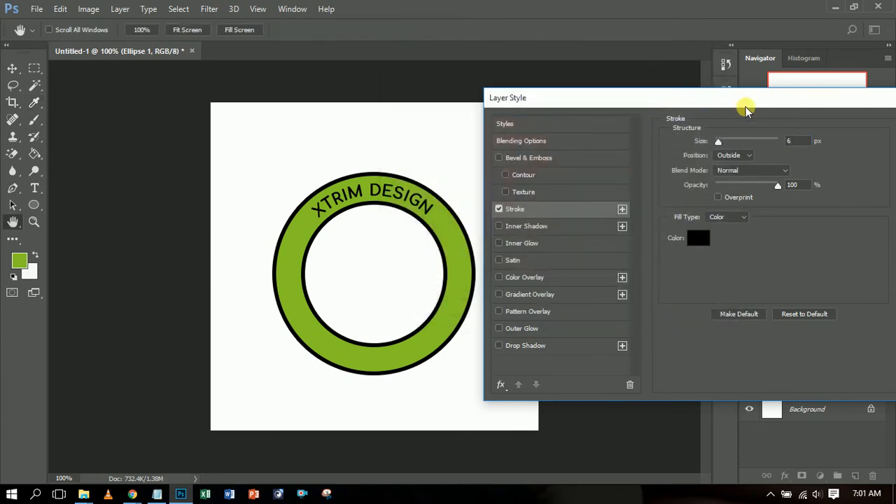
{"action": "left_click_drag", "start_coordinate": [700, 105], "coordinate": [626, 116]}
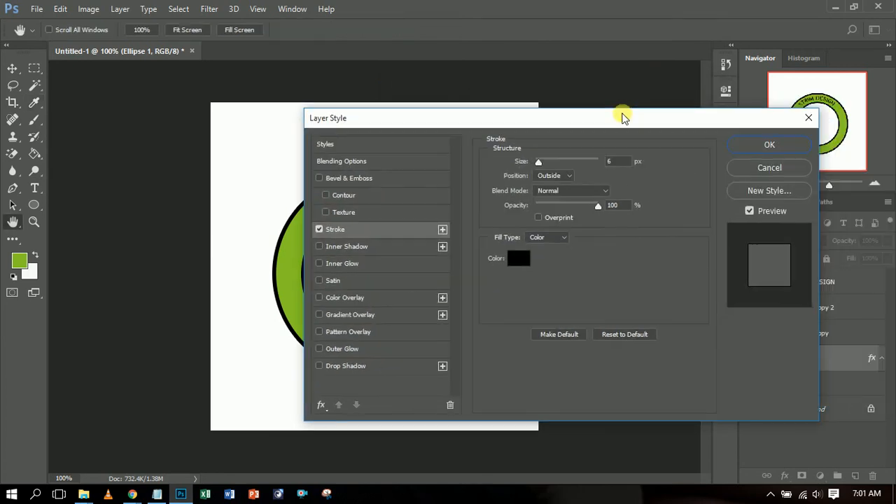
{"action": "left_click", "coordinate": [790, 150]}
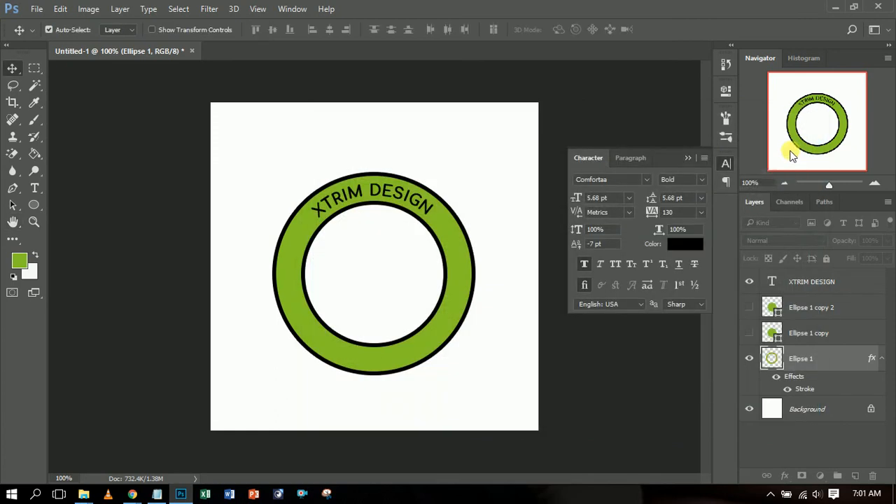
- Change the XTRIM DESIGN text color to white (ffffff) and collapse the Ellipse 1 layer's effects list
{"action": "left_click", "coordinate": [424, 208]}
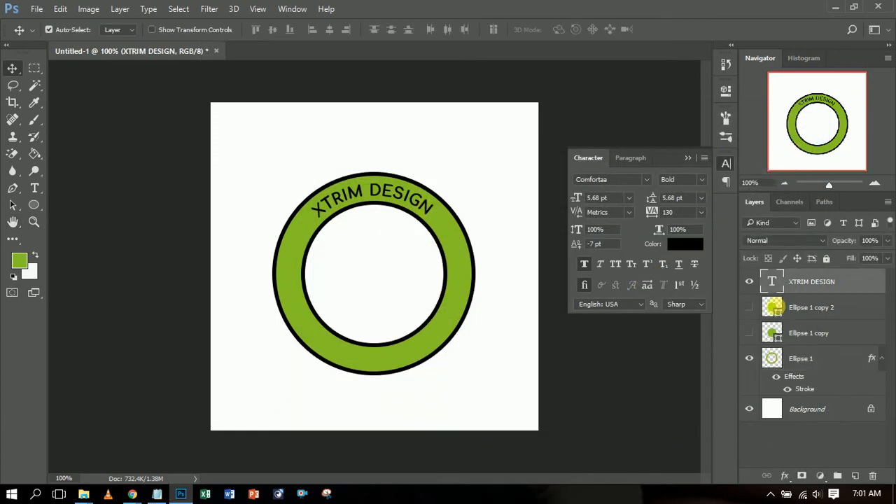
{"action": "left_click", "coordinate": [691, 245]}
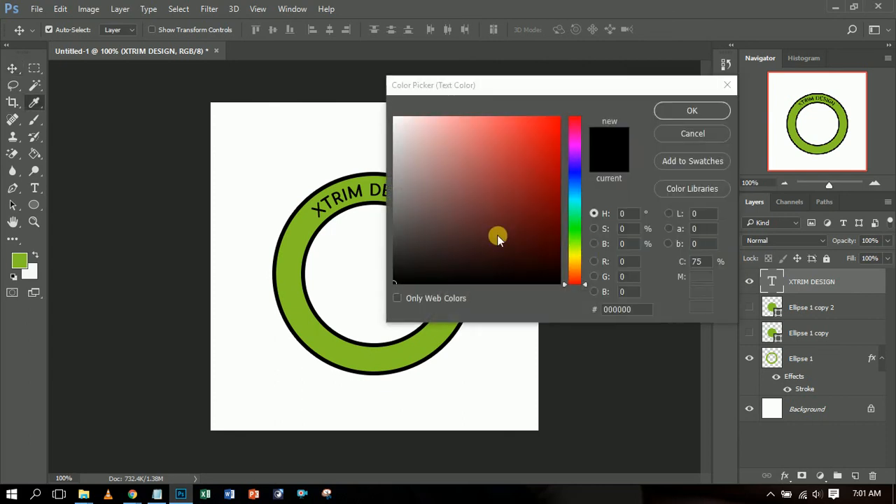
{"action": "left_click_drag", "start_coordinate": [406, 240], "coordinate": [376, 84]}
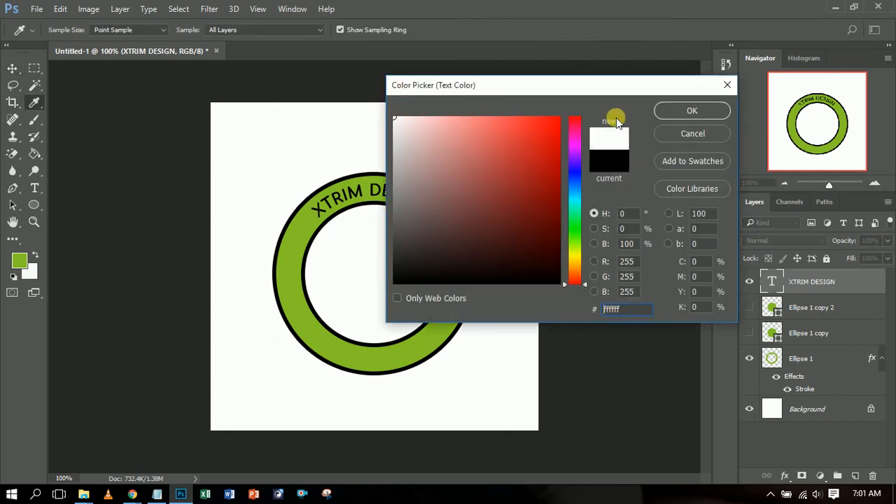
{"action": "left_click", "coordinate": [659, 110]}
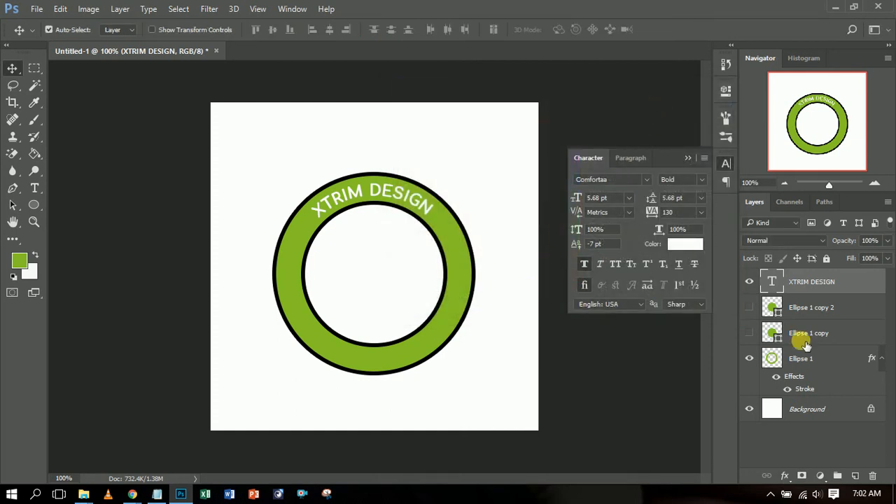
{"action": "left_click", "coordinate": [883, 359]}
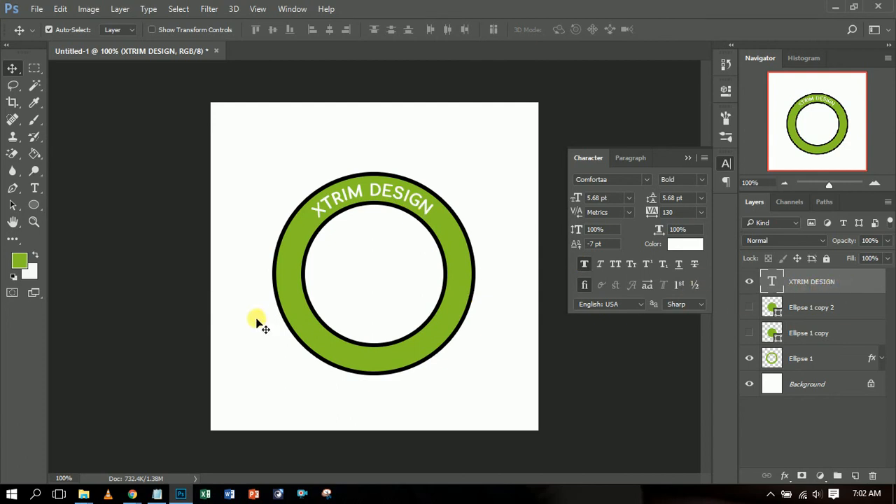
- Slide the XTRIM DESIGN text slightly clockwise along its path with Path Selection, and dismiss the pop-up notifications
{"action": "left_click", "coordinate": [10, 207]}
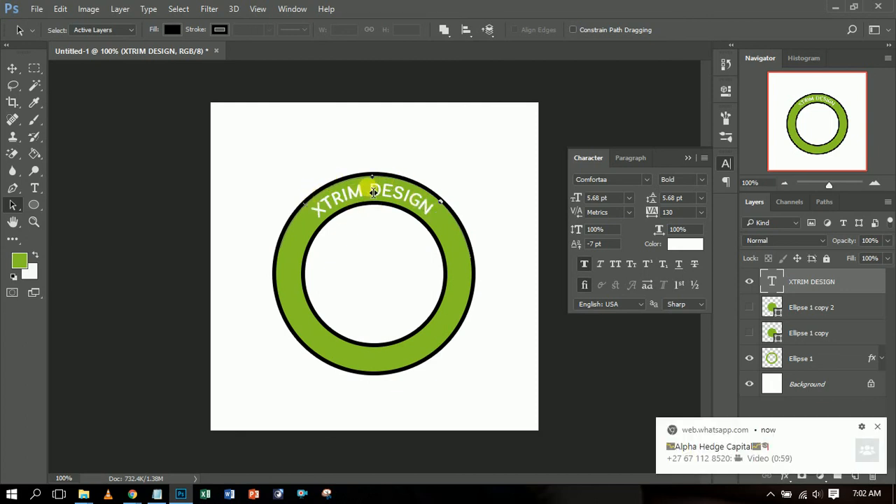
{"action": "left_click", "coordinate": [877, 427]}
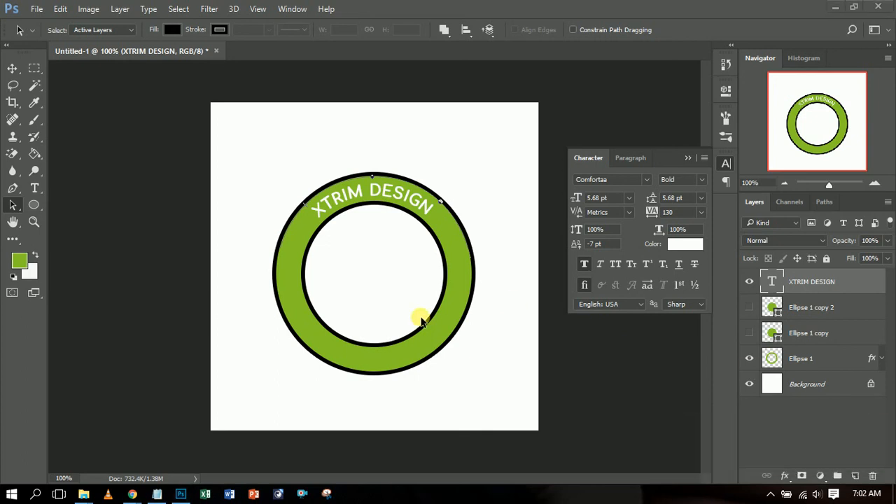
{"action": "left_click", "coordinate": [374, 190]}
{"action": "left_click_drag", "start_coordinate": [375, 190], "coordinate": [382, 187]}
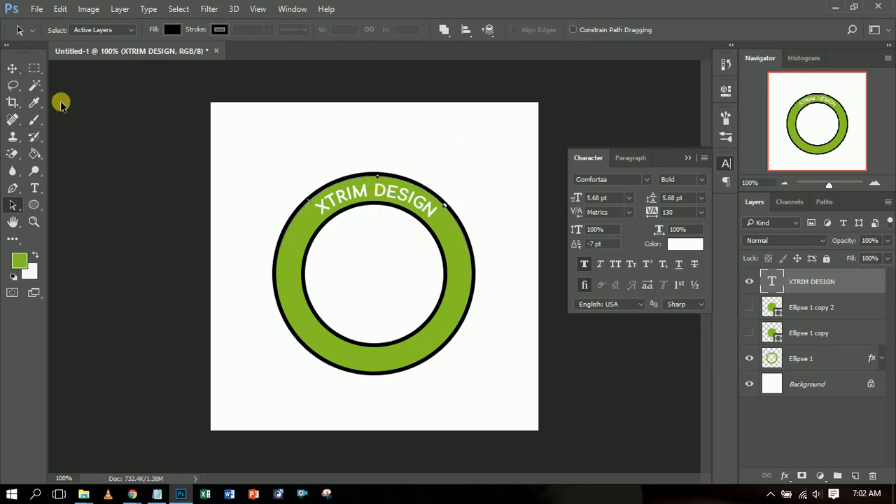
{"action": "mouse_move", "coordinate": [381, 195]}
{"action": "left_mouse_down"}
{"action": "mouse_move", "coordinate": [376, 184]}
{"action": "mouse_move", "coordinate": [380, 198]}
{"action": "left_mouse_up"}
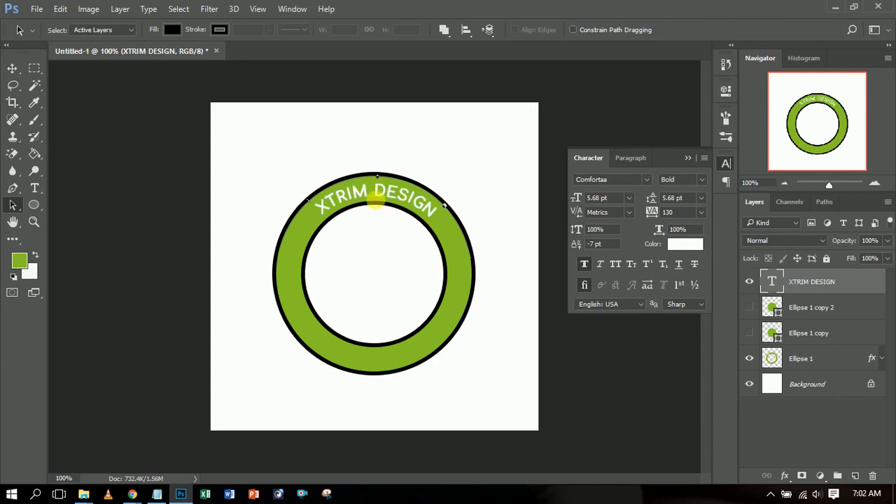
{"action": "left_click", "coordinate": [12, 68]}
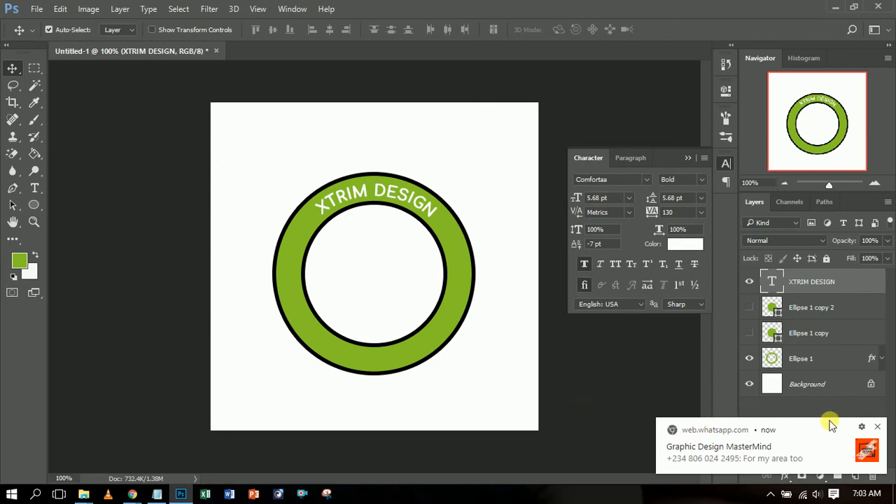
{"action": "left_click", "coordinate": [880, 427]}
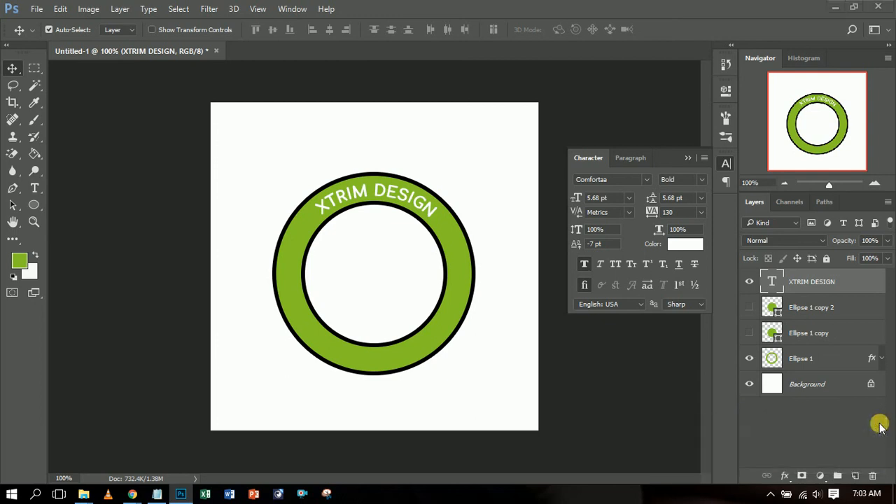